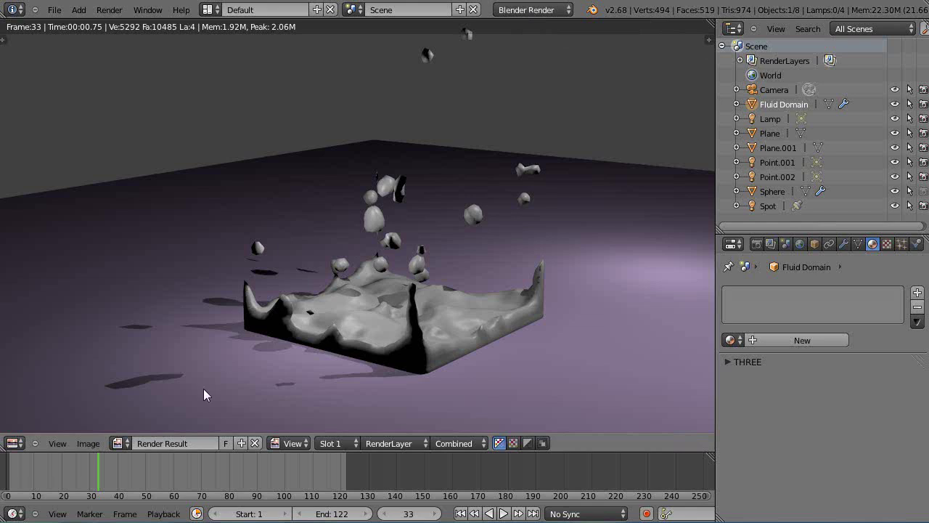
Step: Render frame 56 of the fluid simulation and add a new material to the Fluid Domain
left_click(162, 469)
key("F12")
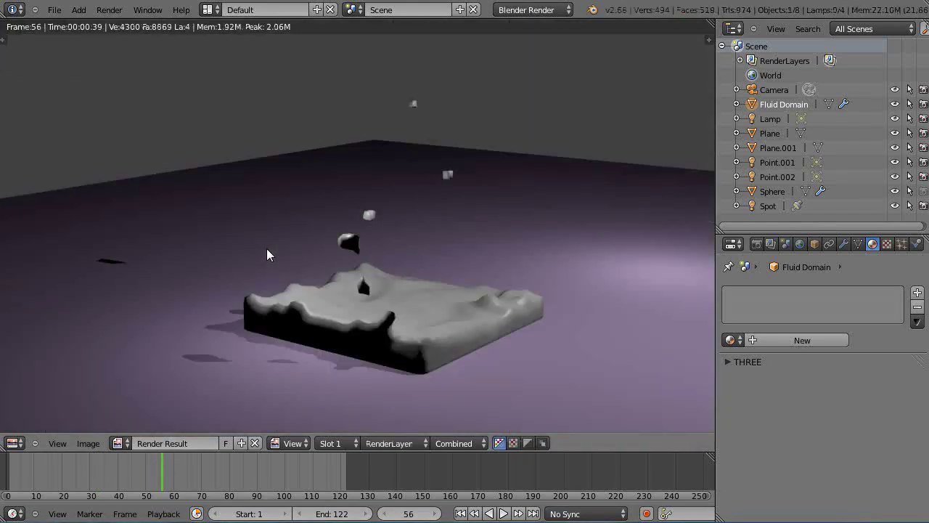
left_click(806, 341)
Step: Turn on Mirror for the fluid material and set Reflectivity to 0.496
scroll(811, 417, "down", 3)
scroll(810, 415, "down", 10)
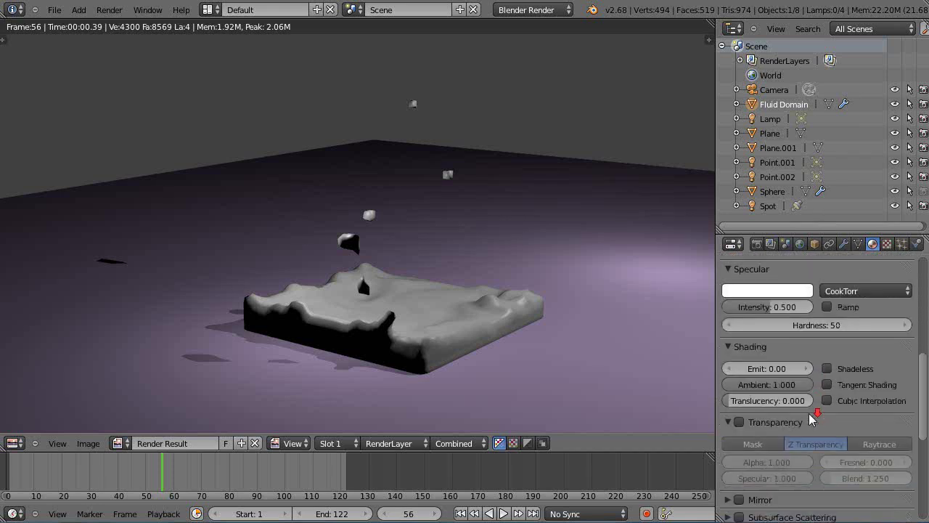
scroll(810, 415, "down", 5)
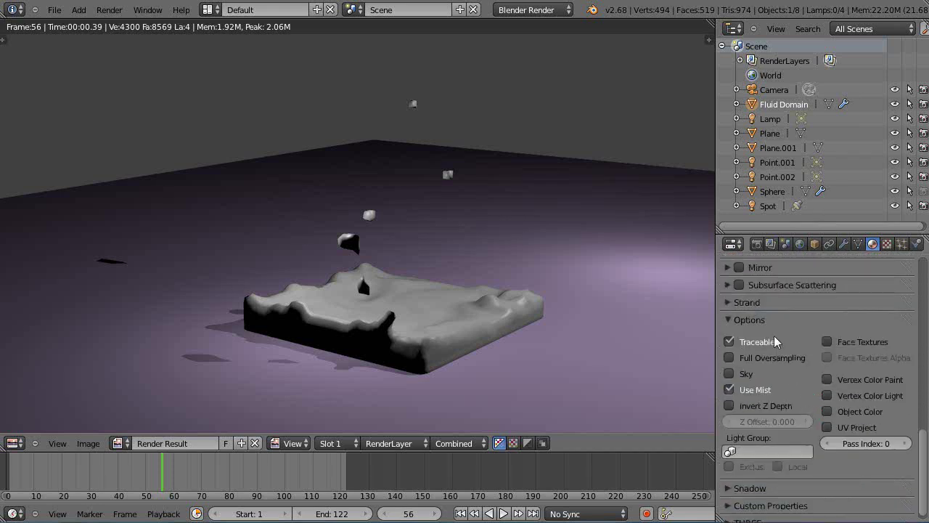
left_click(730, 267)
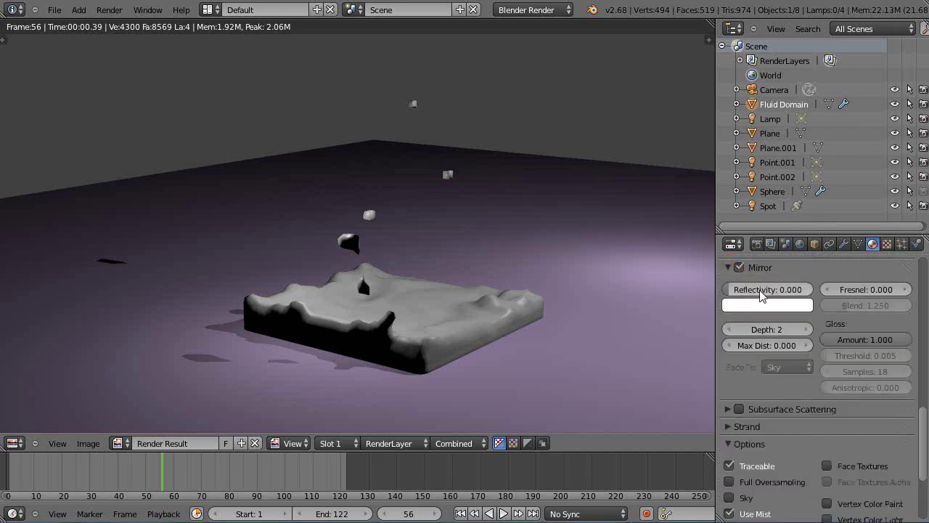
left_click_drag(758, 289, 805, 291)
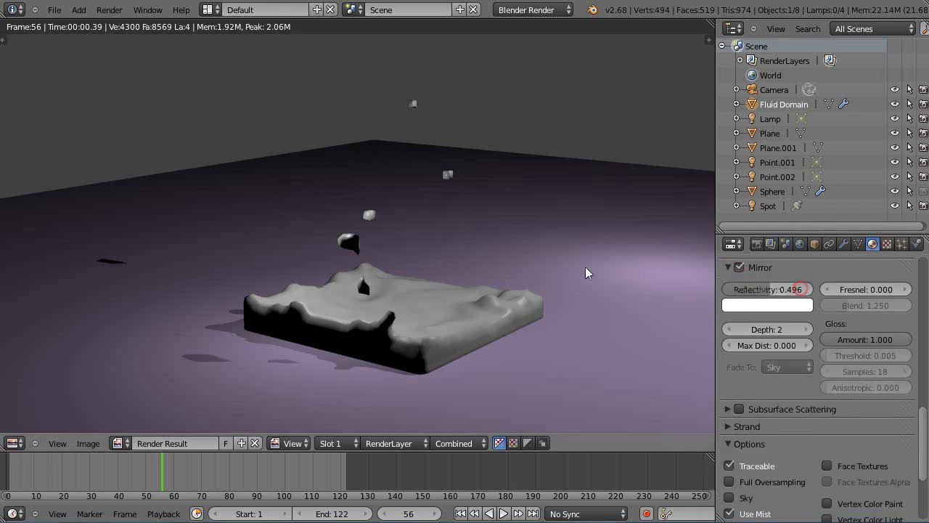
Step: Re-render frame 56 to see the reflective fluid and enlarge the properties area
key("F12")
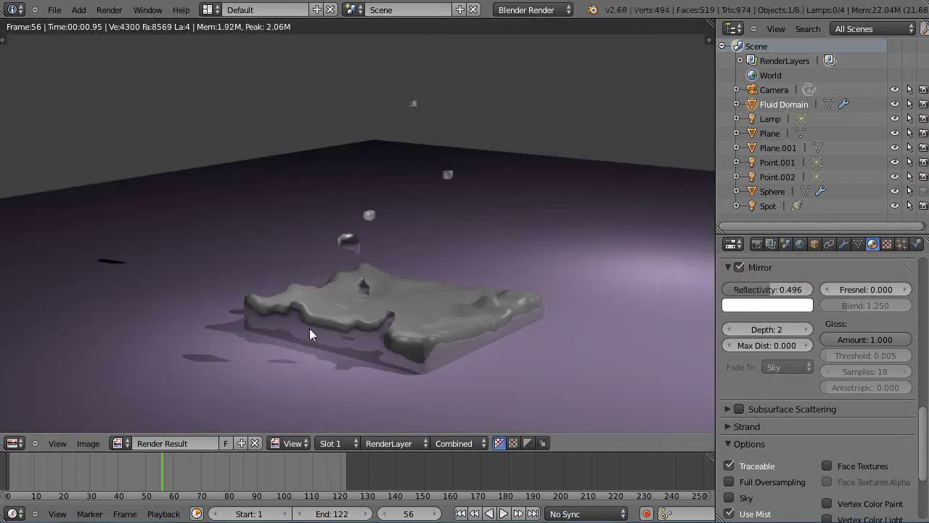
scroll(493, 305, "up", 1)
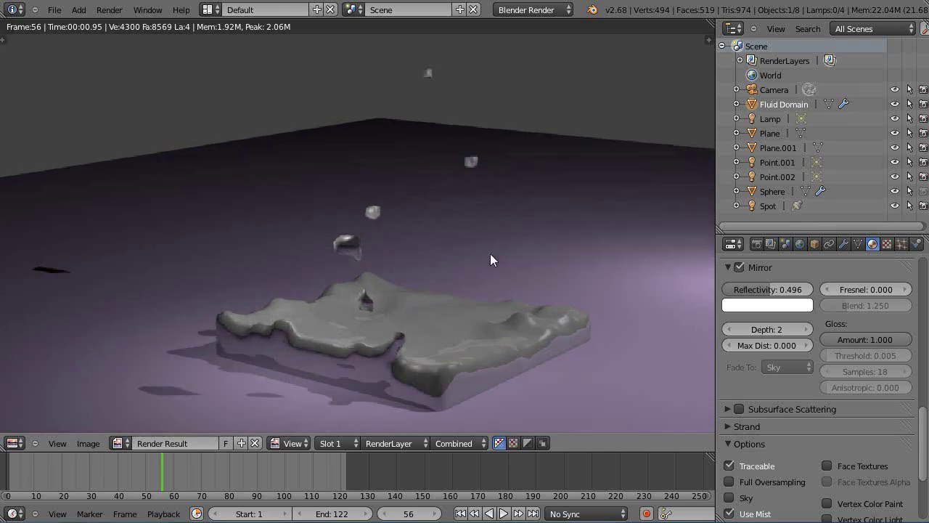
scroll(490, 255, "down", 1)
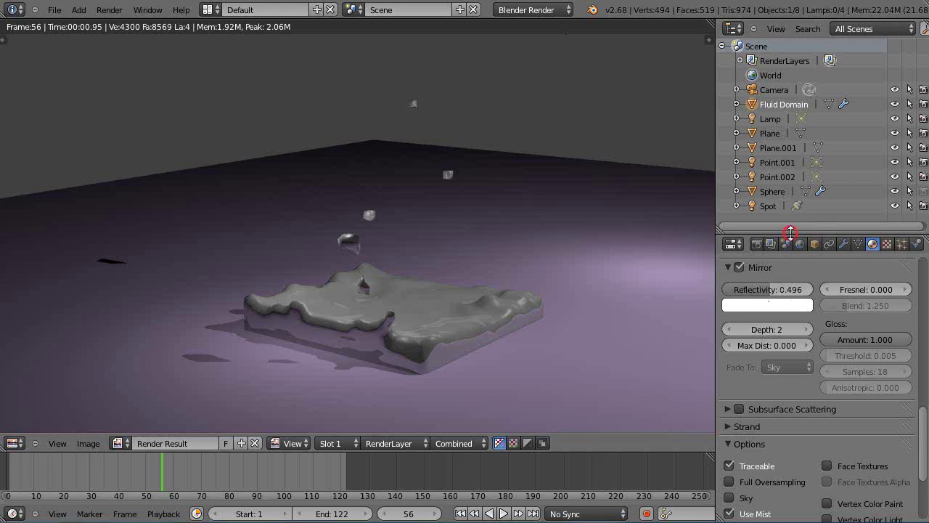
left_click_drag(790, 231, 791, 202)
Step: Switch the render engine to Cycles Render and show a 3D View with Material shading
left_click(568, 16)
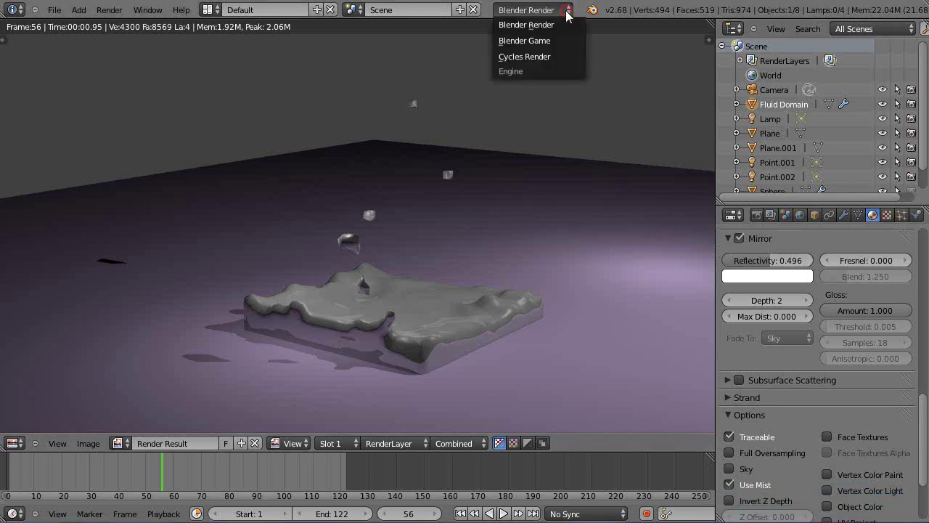
left_click(514, 56)
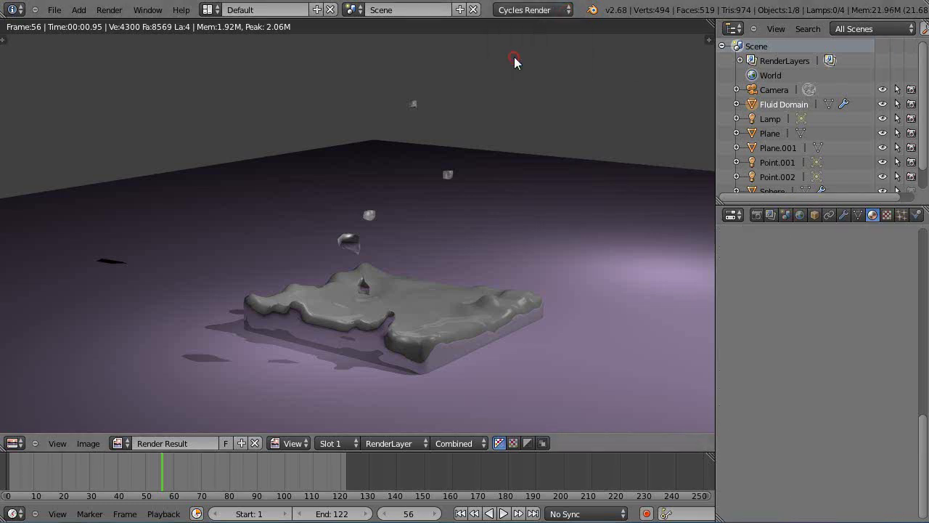
left_click(288, 442)
key("shift+F5")
left_click(236, 442)
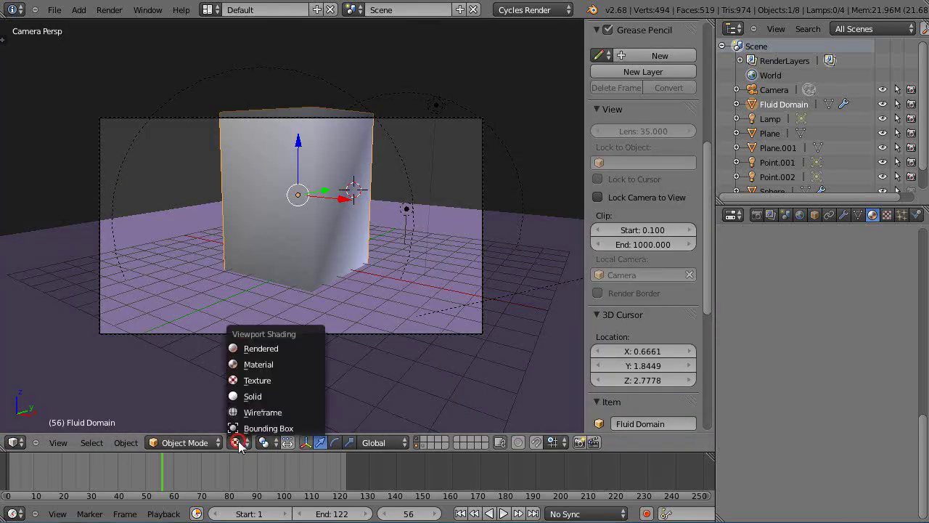
left_click(251, 364)
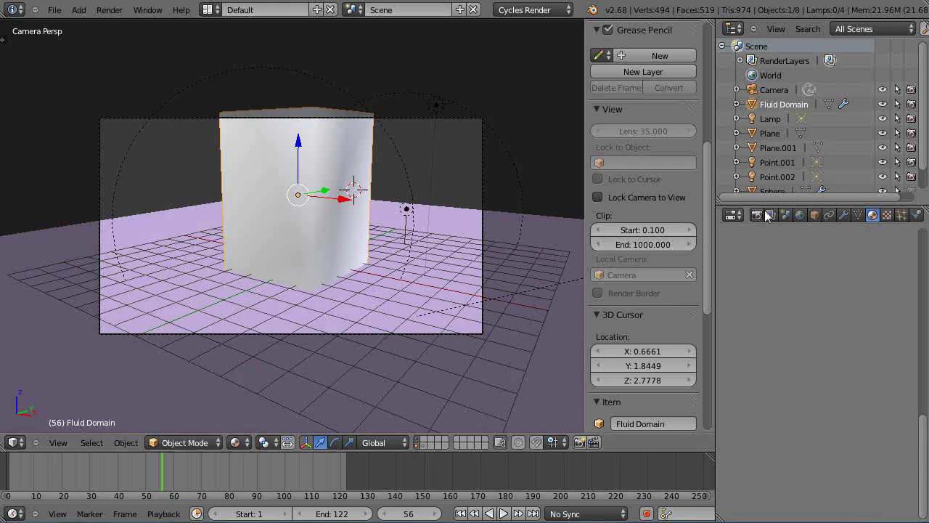
Step: Remove Material.005 from the Fluid Domain and add Material.006 with a Glass BSDF surface
left_click(872, 214)
left_click_drag(922, 437, 926, 231)
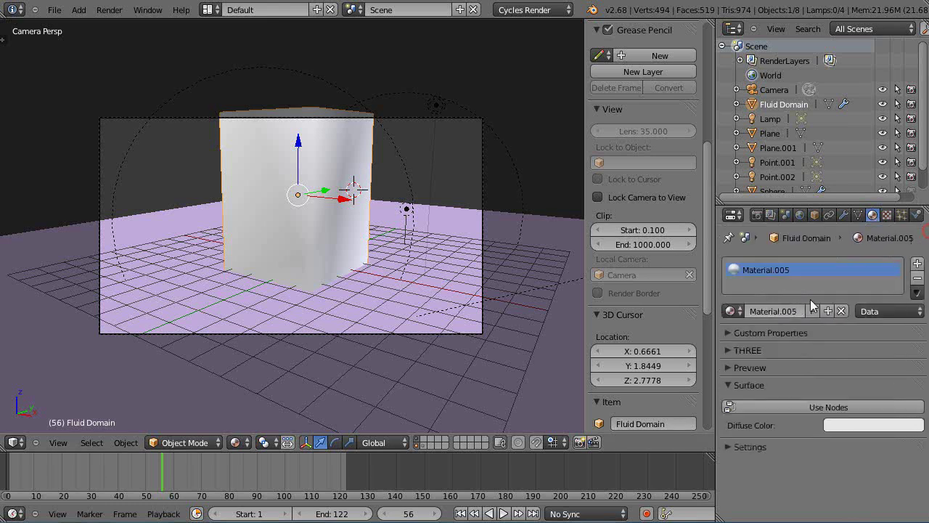
left_click(918, 280)
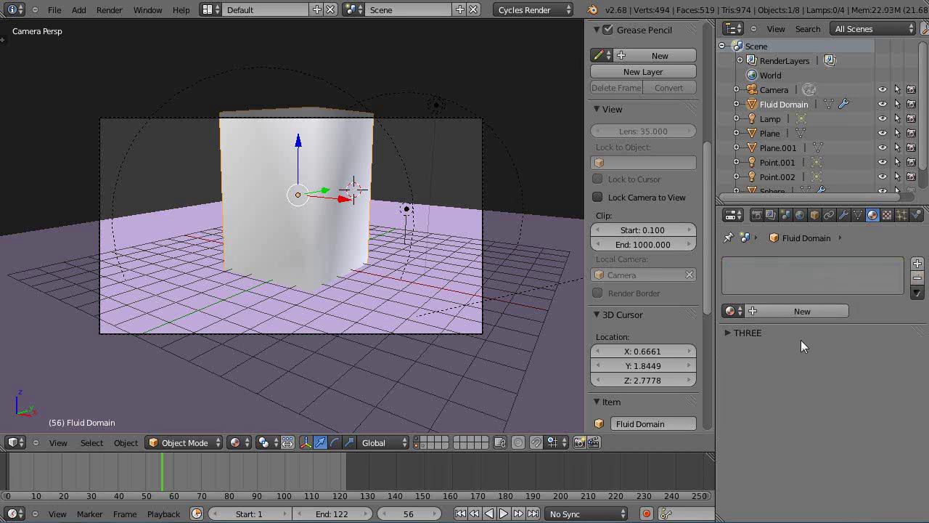
left_click(802, 311)
scroll(823, 418, "down", 1)
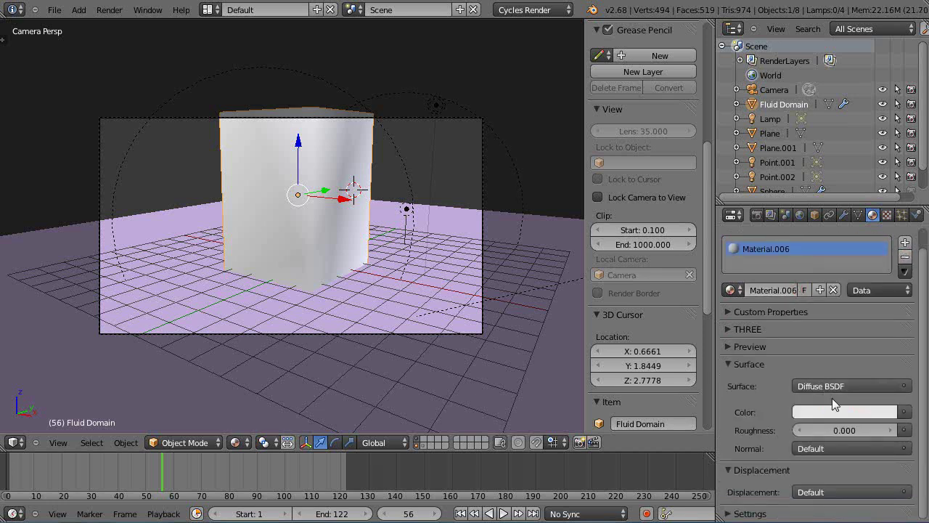
left_click(832, 387)
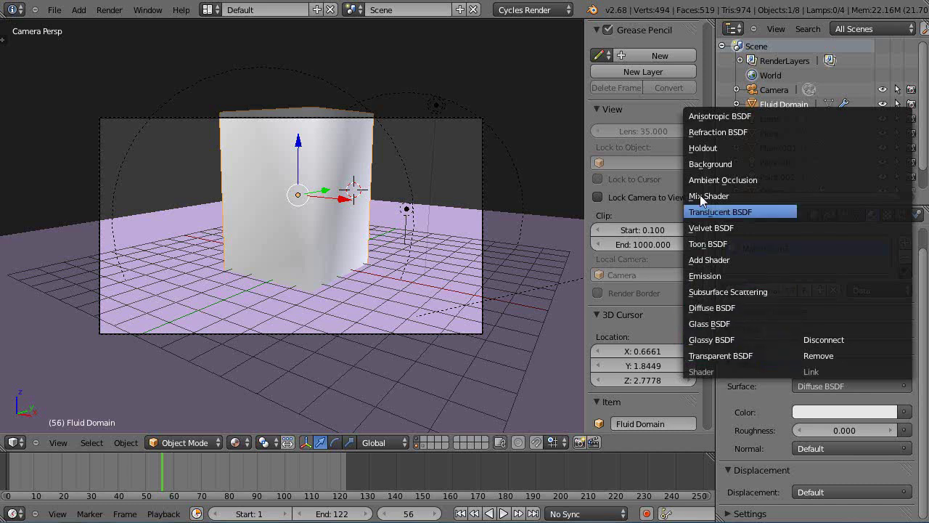
left_click(713, 324)
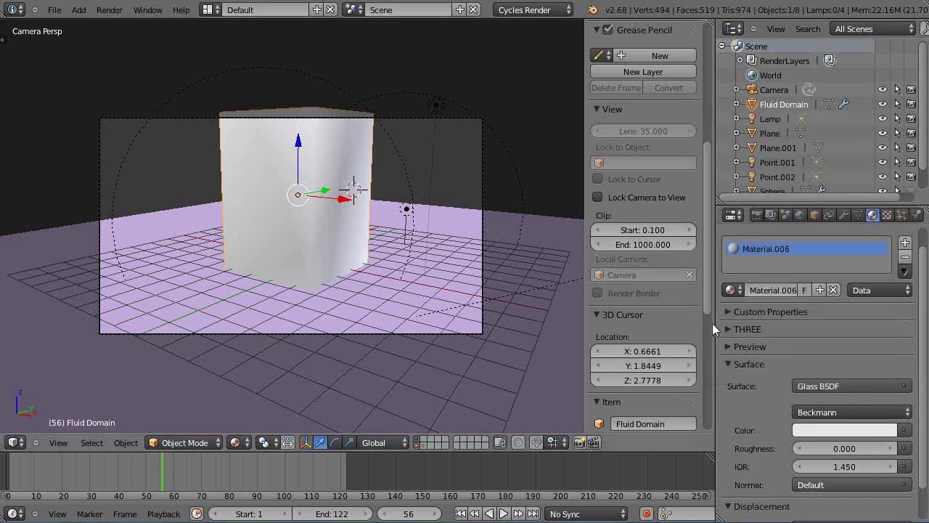
scroll(784, 274, "up", 1)
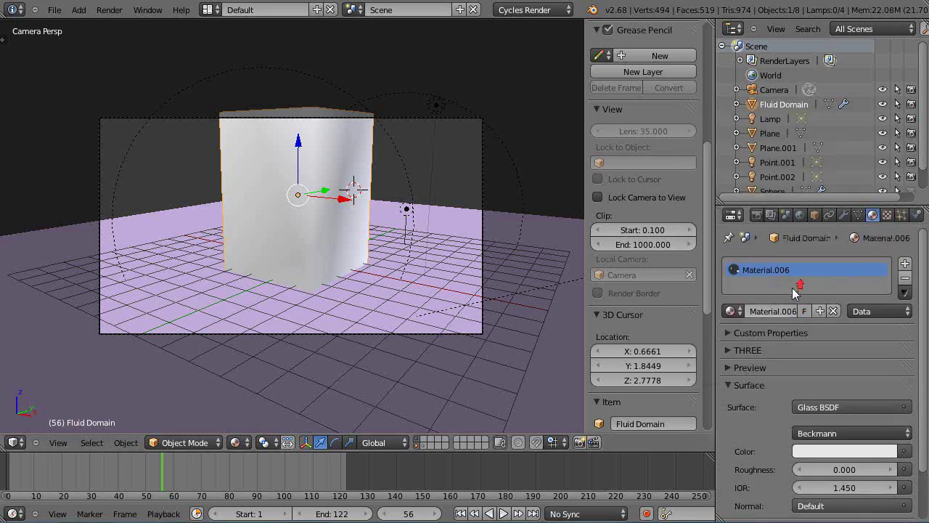
Step: Change the Cycles render Device from GPU Compute to CPU and render frame 56
left_click(757, 215)
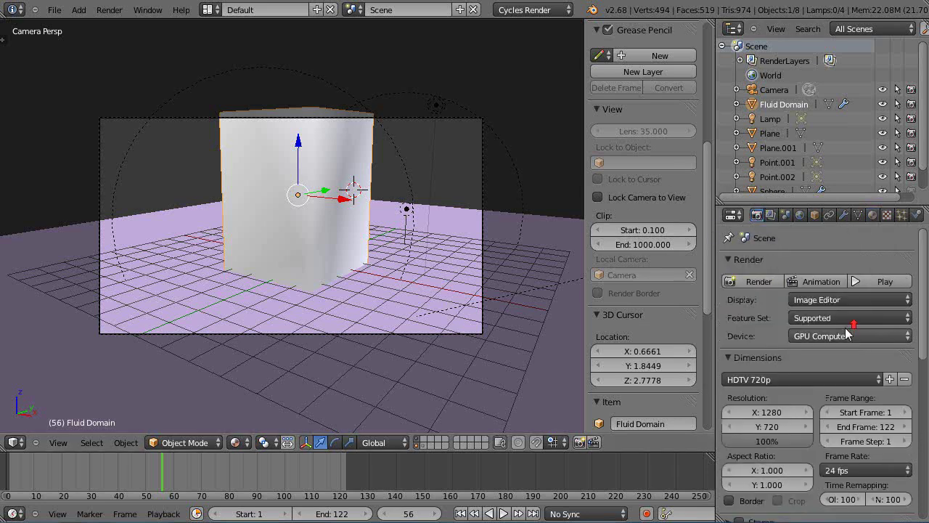
scroll(850, 331, "down", 4)
scroll(846, 332, "up", 4)
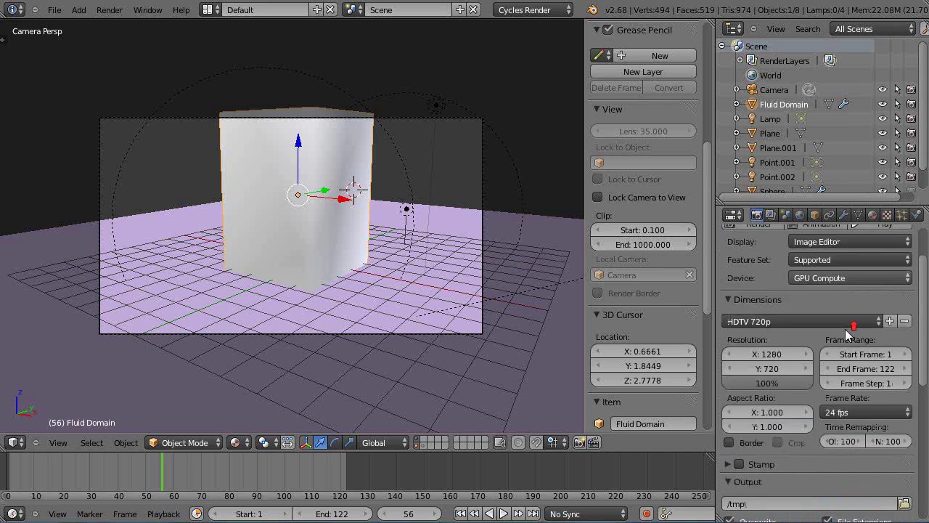
left_click(842, 338)
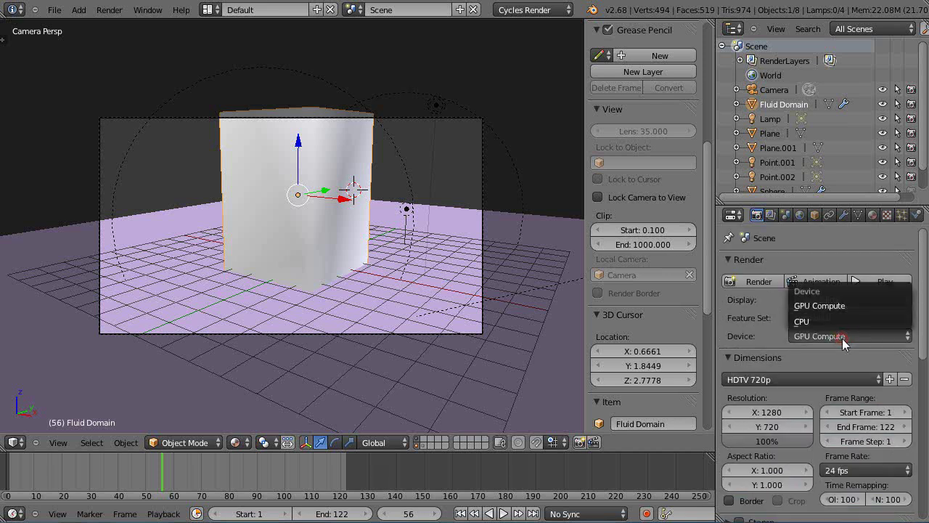
left_click(820, 305)
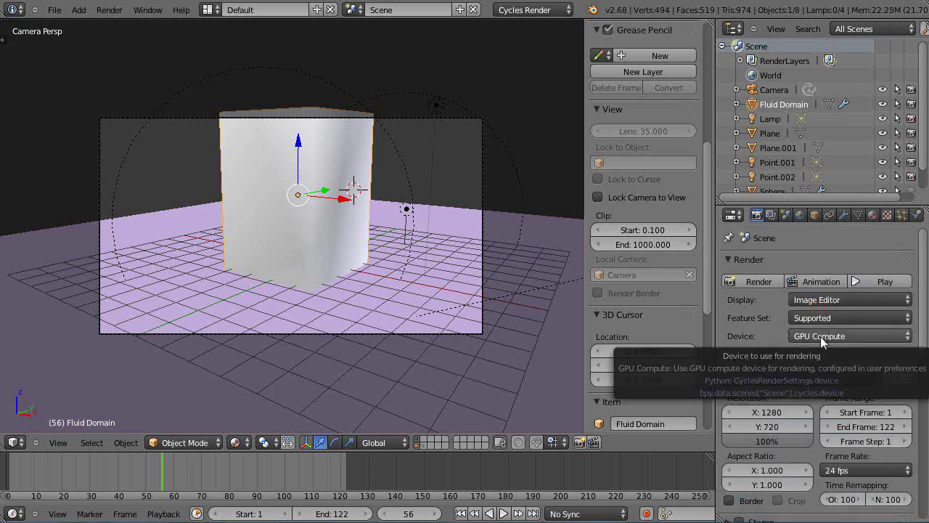
left_click(820, 336)
left_click(799, 326)
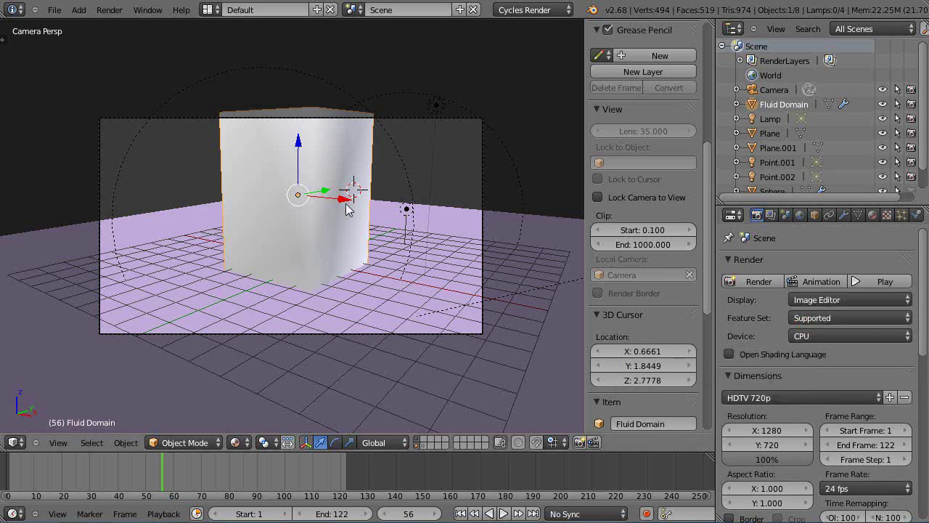
key("F12")
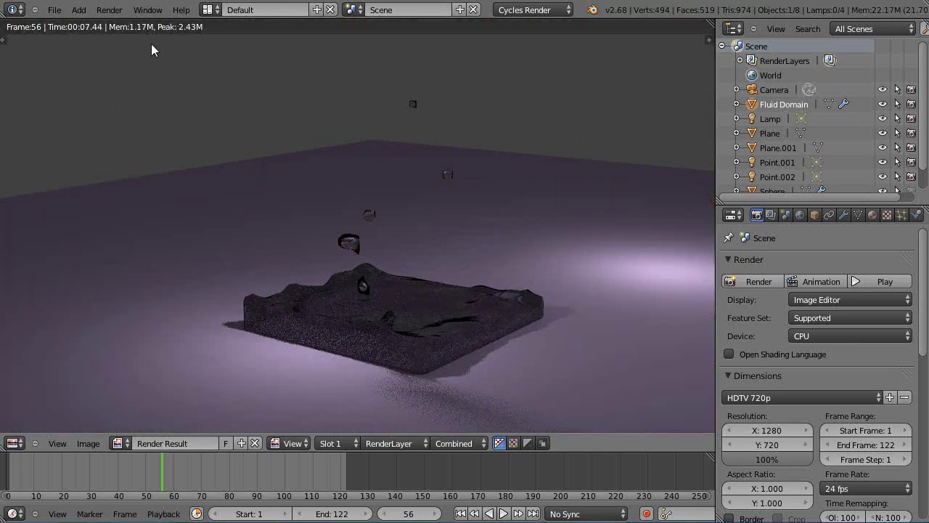
Step: Set the Cycles render Device back to GPU Compute
left_click(862, 336)
left_click(813, 306)
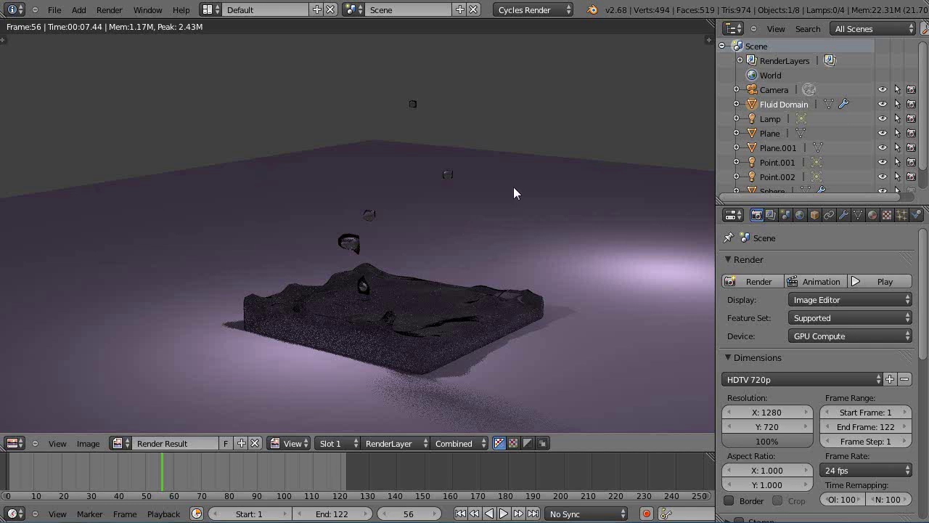
Step: Start a new Cycles render of frame 56 and let it finish
key("F12")
Step: Open User Preferences and go to the System settings
left_click(54, 10)
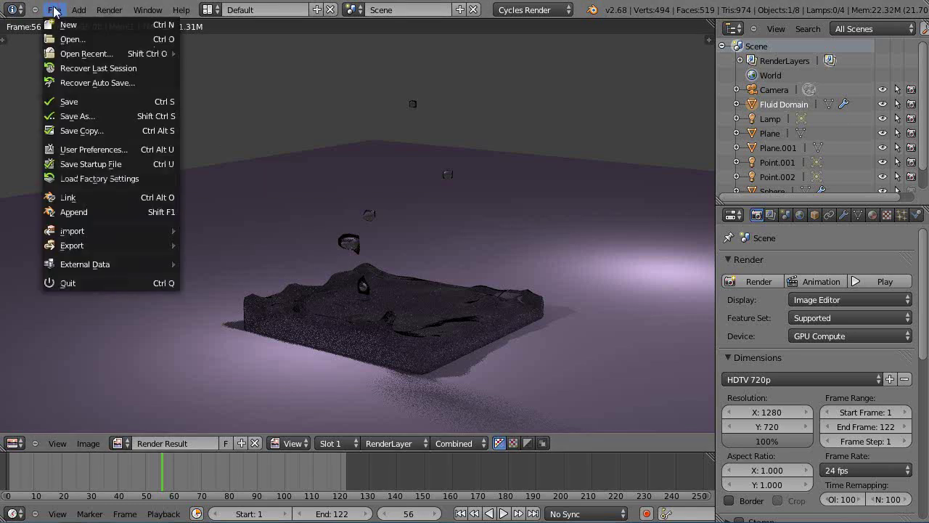
left_click(100, 149)
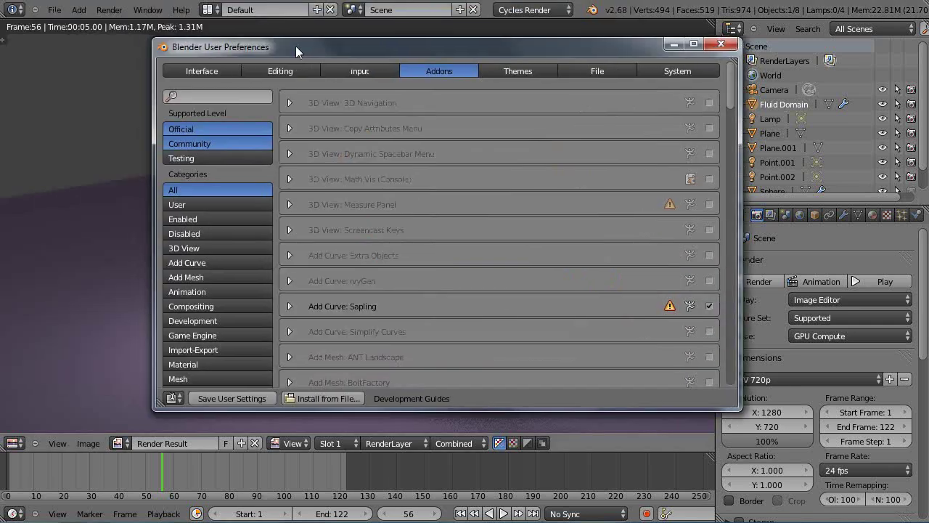
left_click_drag(295, 45, 243, 45)
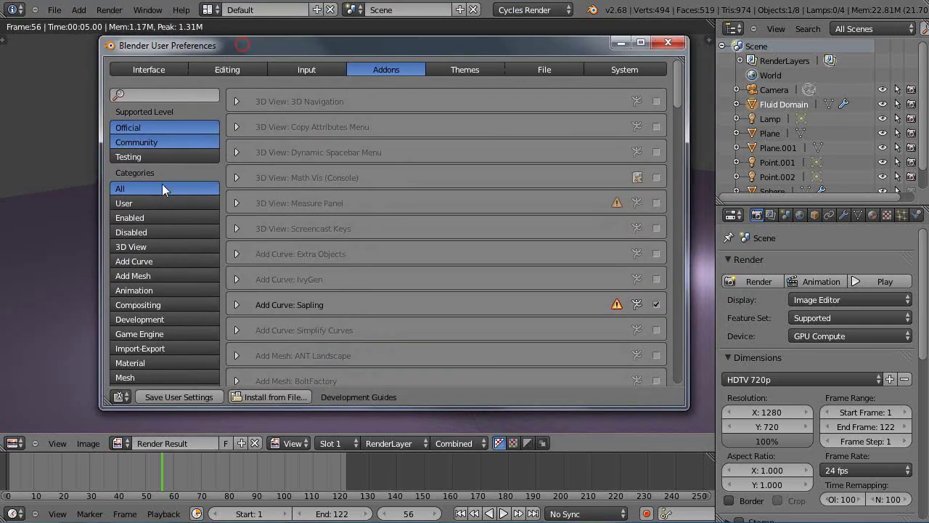
scroll(198, 350, "down", 5)
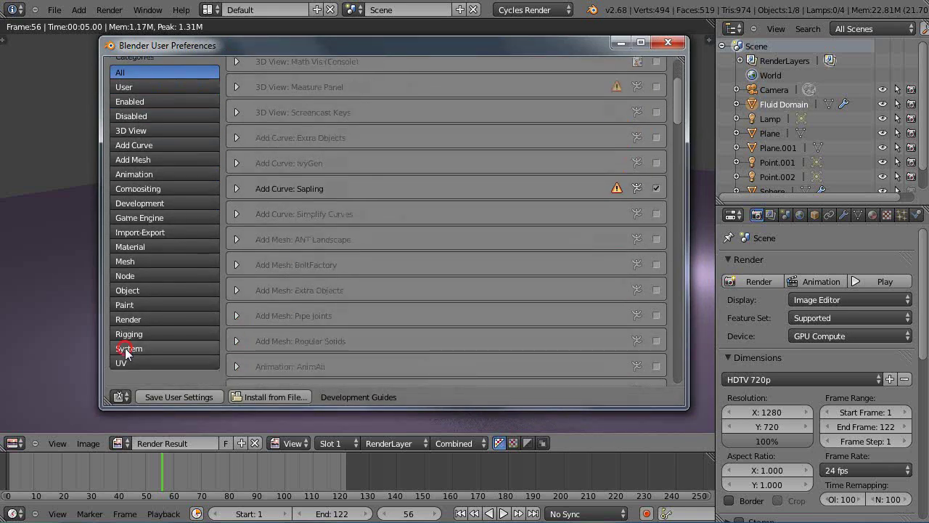
left_click(148, 348)
scroll(225, 301, "up", 5)
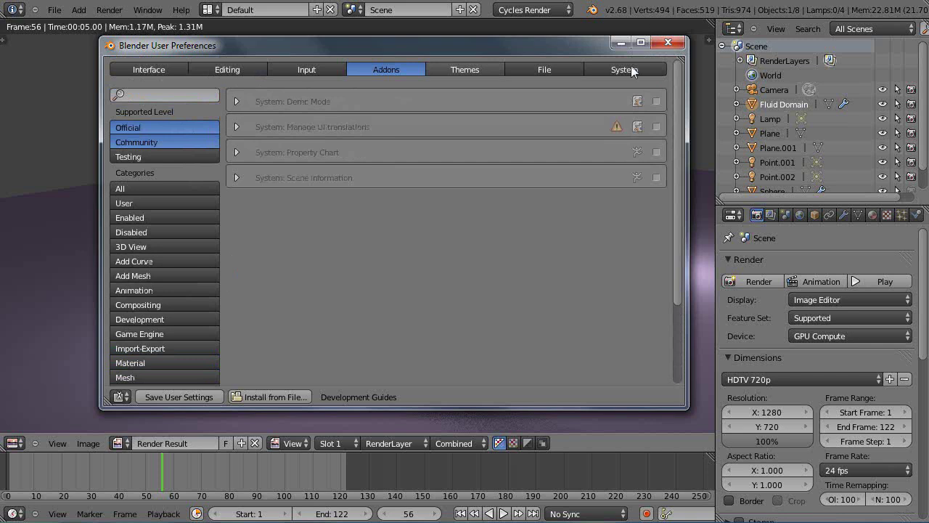
left_click(625, 69)
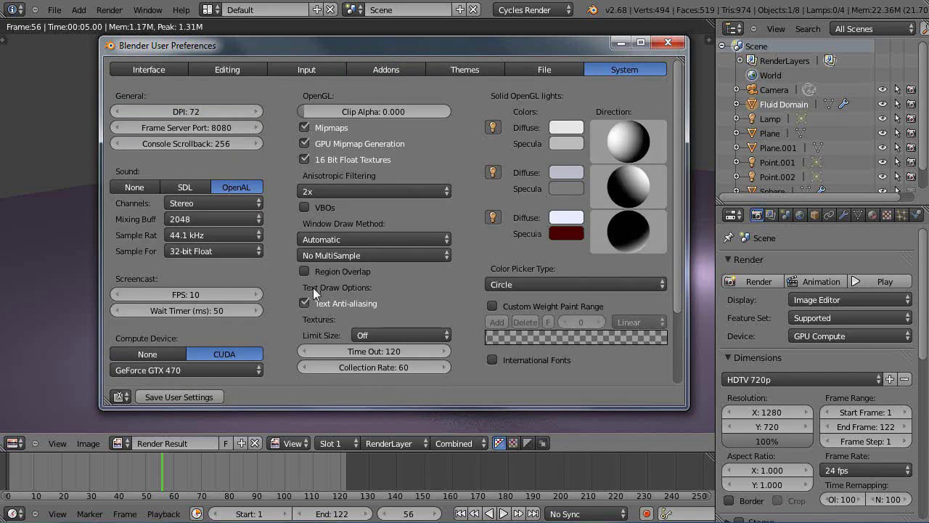
scroll(313, 287, "down", 2)
Step: Try CUDA with the GeForce GTX 470, then save user settings with Compute Device None
left_click(151, 297)
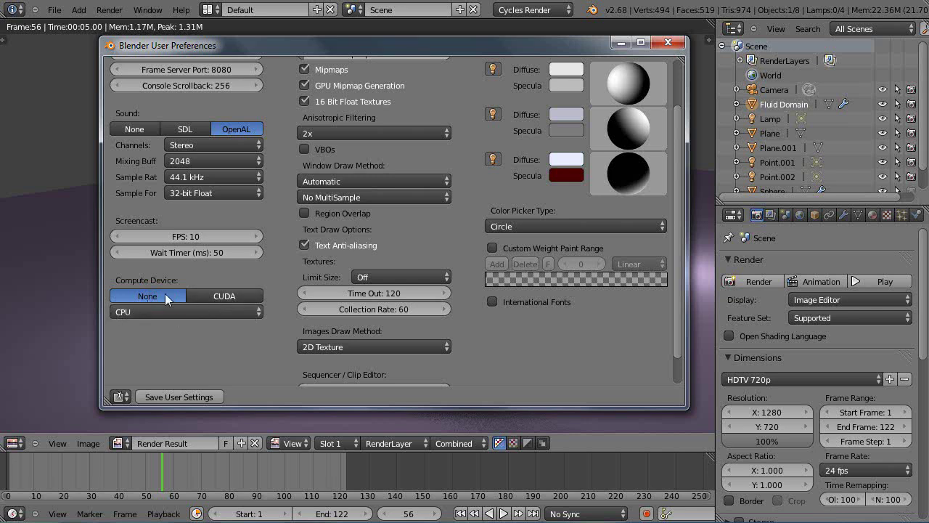
left_click(229, 296)
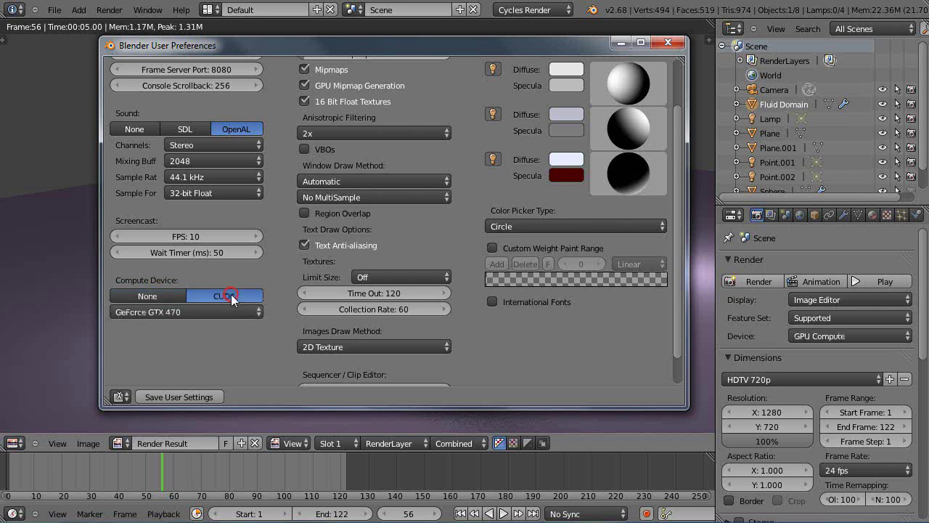
left_click(167, 296)
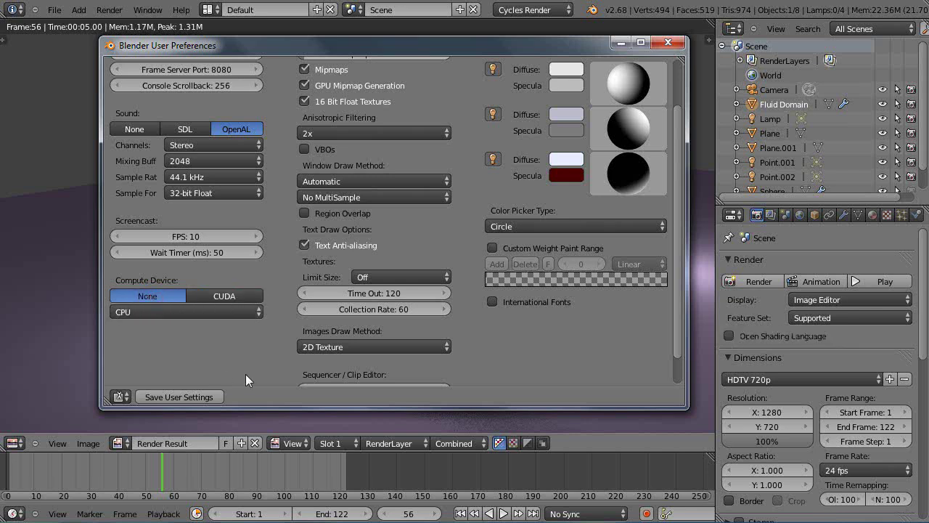
left_click(220, 297)
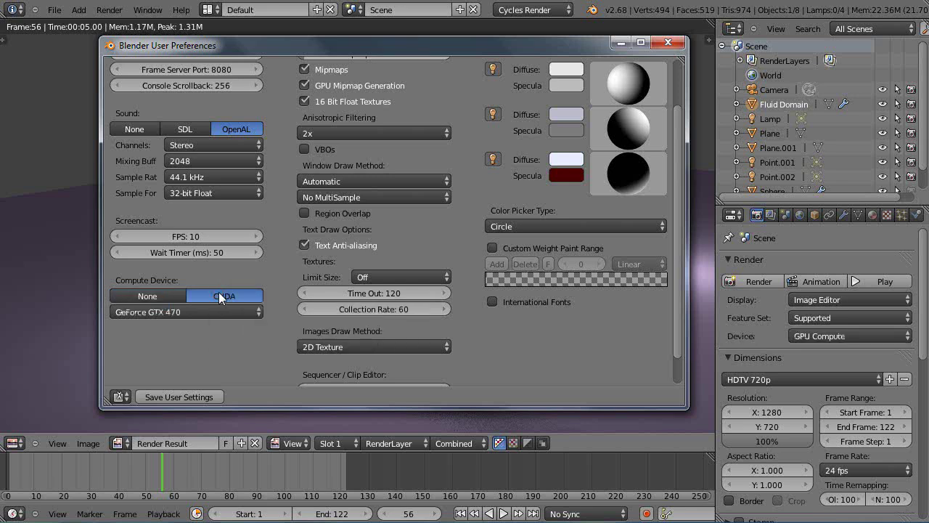
left_click(259, 311)
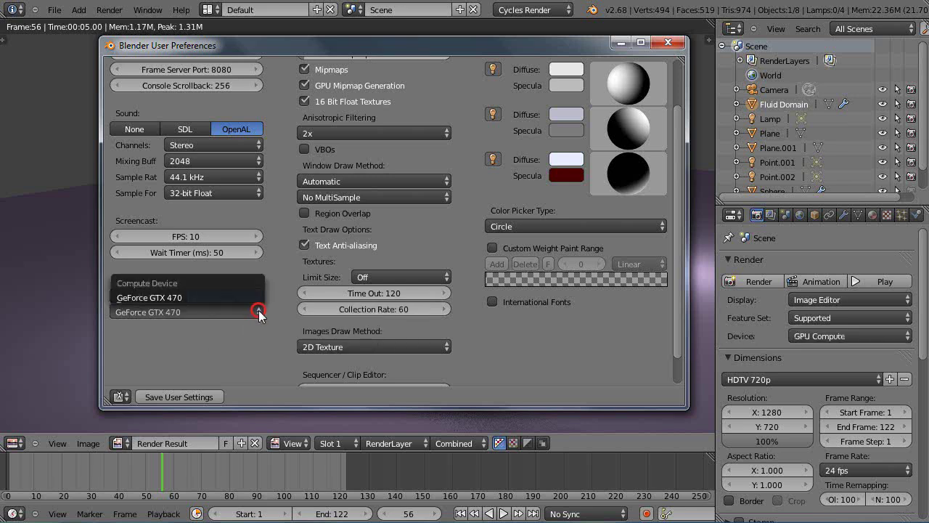
left_click(157, 297)
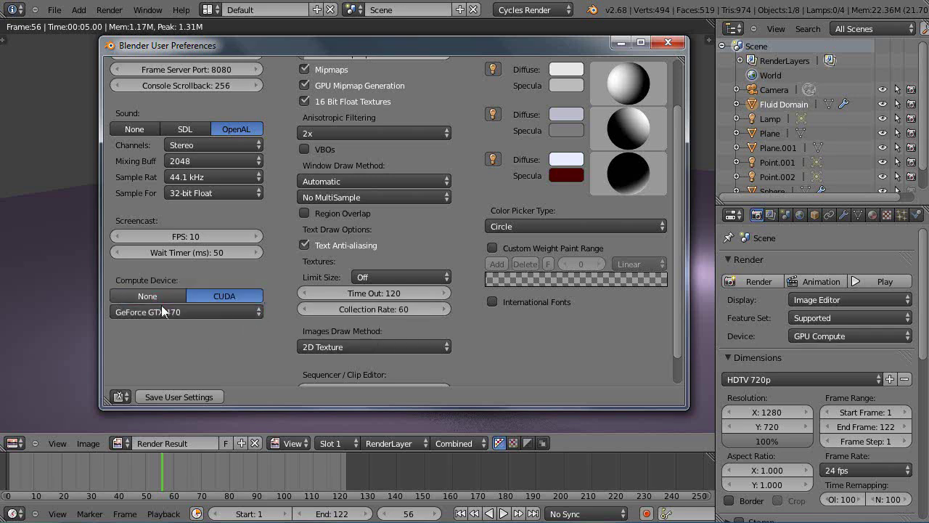
left_click(180, 396)
left_click(150, 297)
left_click(173, 400)
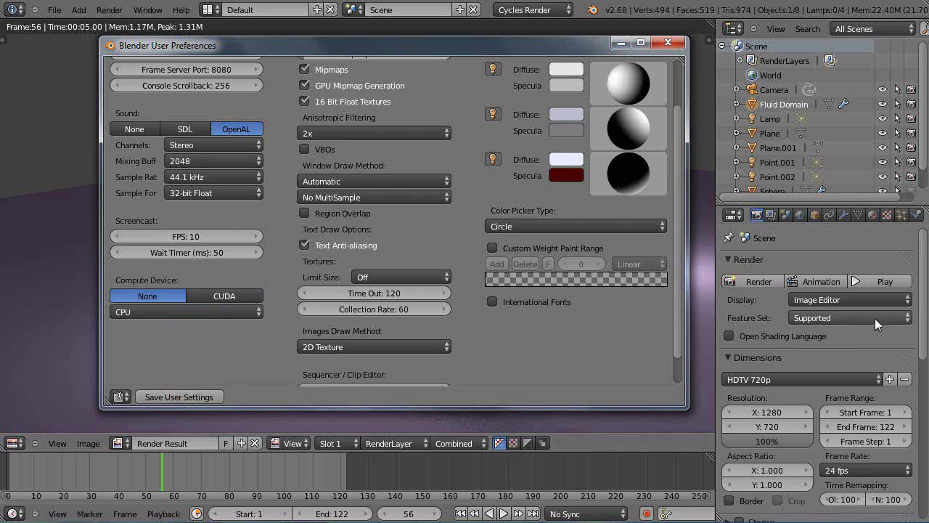
Step: Enable CUDA with the GeForce GTX 470 in System preferences and save user settings
left_click(826, 315)
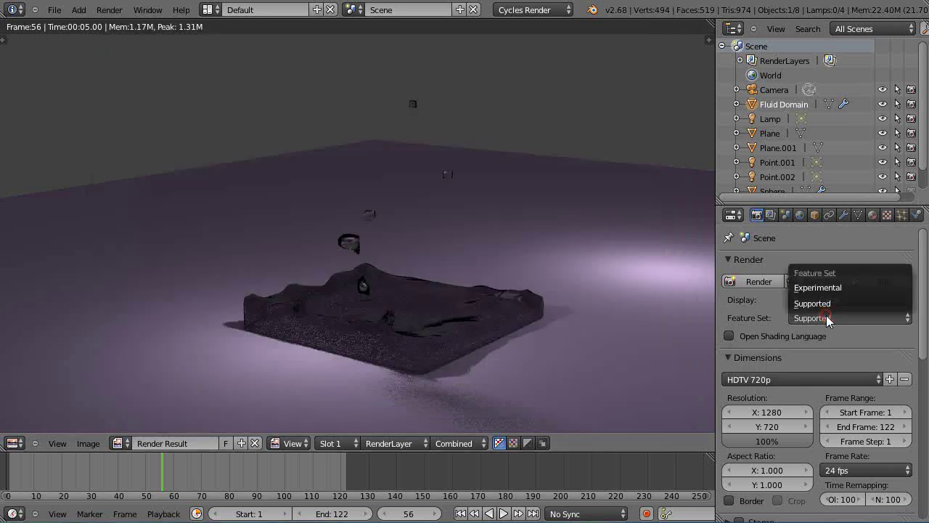
left_click(826, 305)
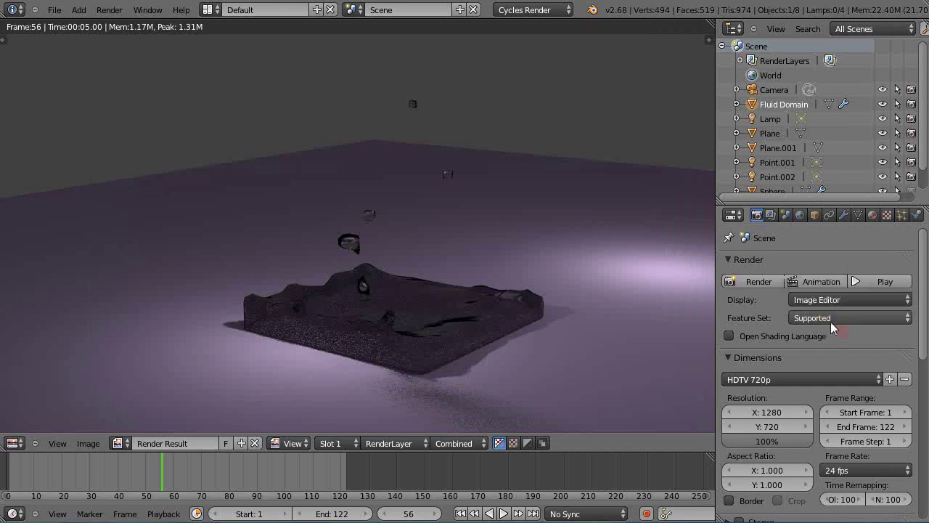
left_click(54, 10)
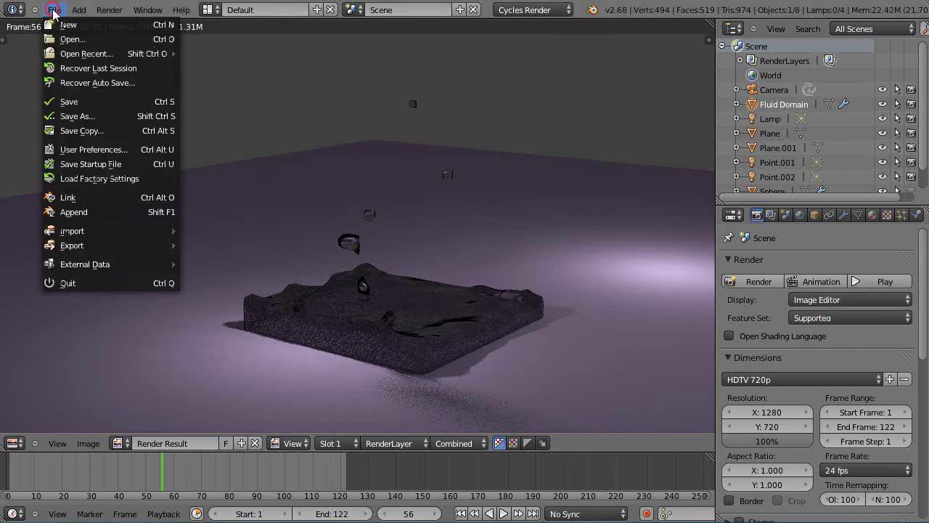
left_click(90, 149)
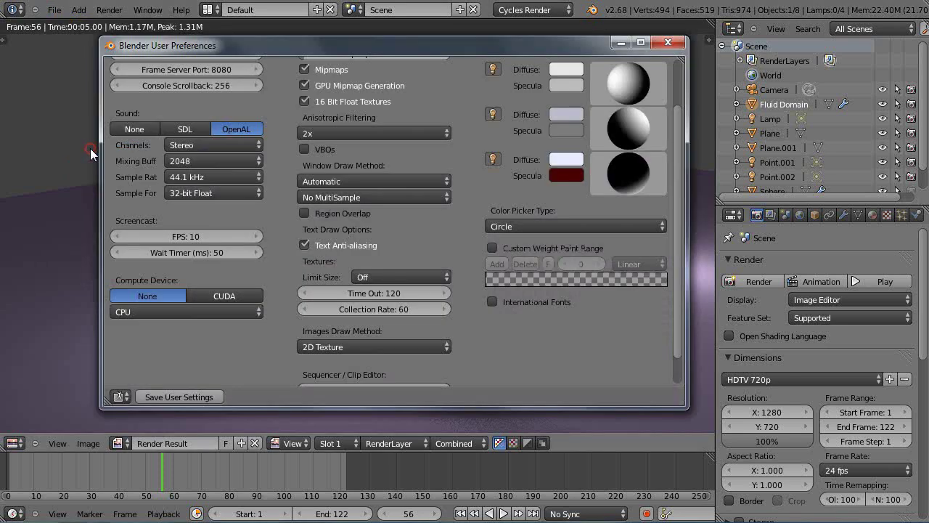
left_click(224, 294)
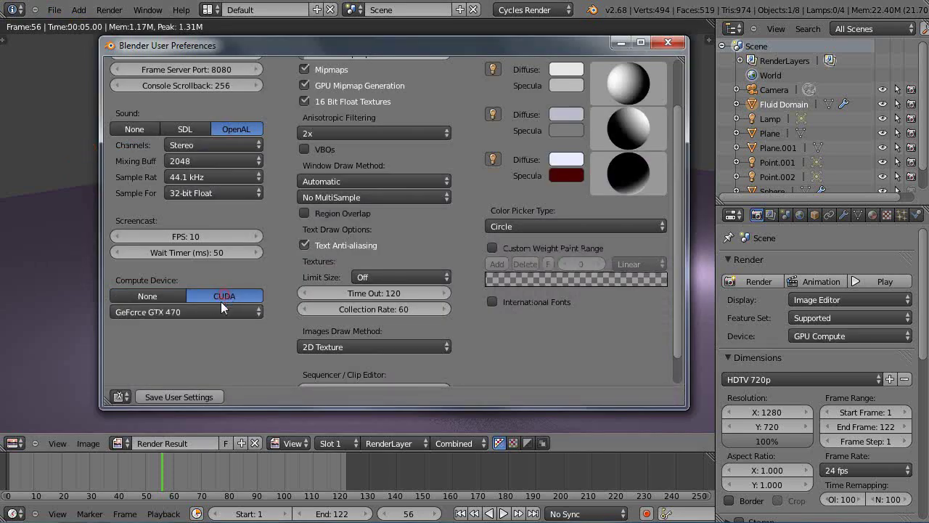
left_click(181, 393)
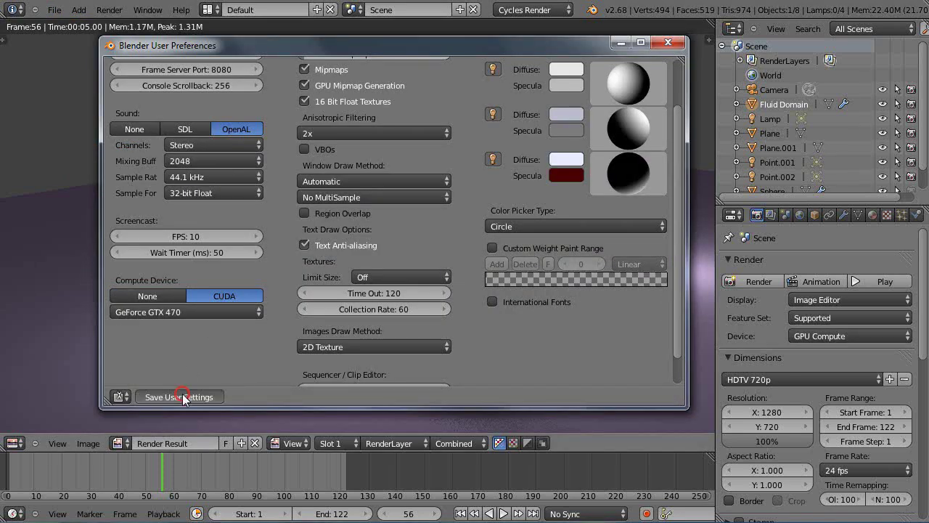
Step: Close the preferences and set the Cycles render Device to GPU Compute
left_click(667, 43)
left_click(828, 335)
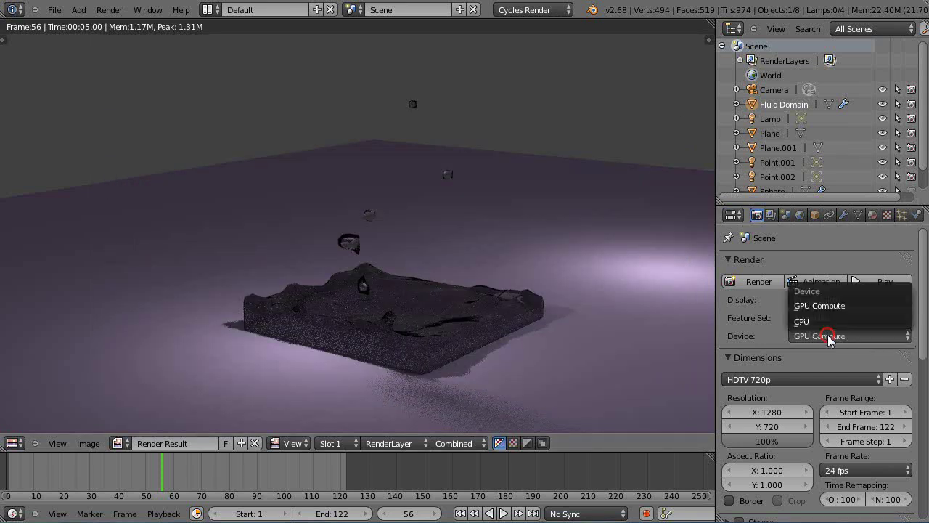
left_click(820, 322)
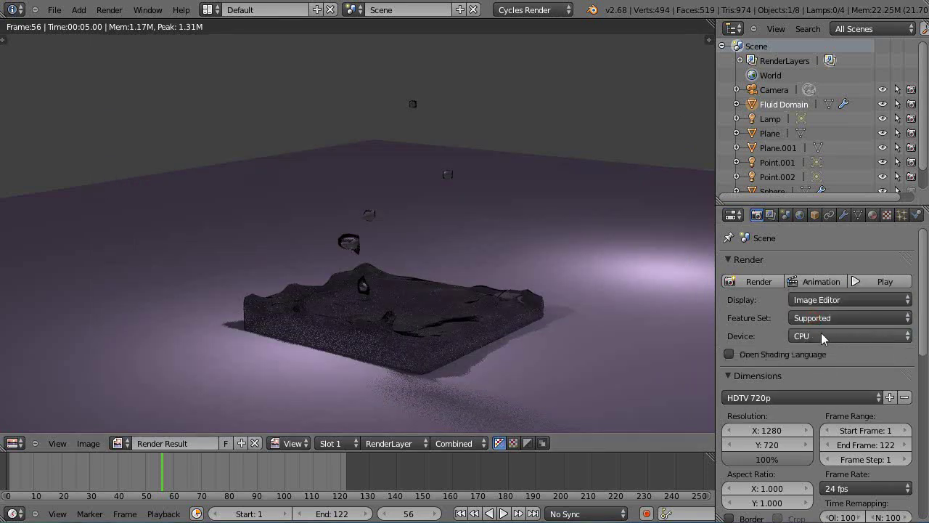
left_click(821, 335)
left_click(815, 307)
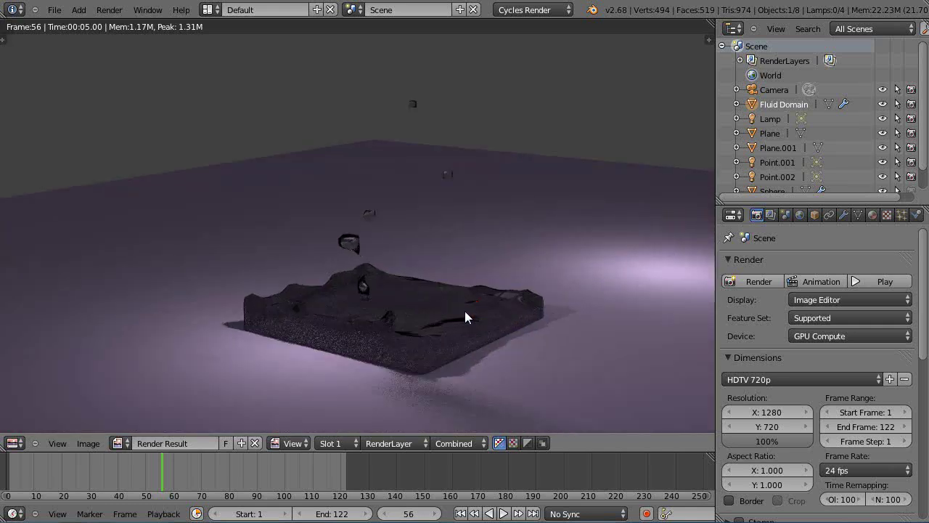
Step: Zoom and pan the render result to inspect the grainy glass fluid up close
mouse_move(464, 318)
middle_mouse_down()
mouse_move(432, 293)
mouse_move(446, 310)
middle_mouse_up()
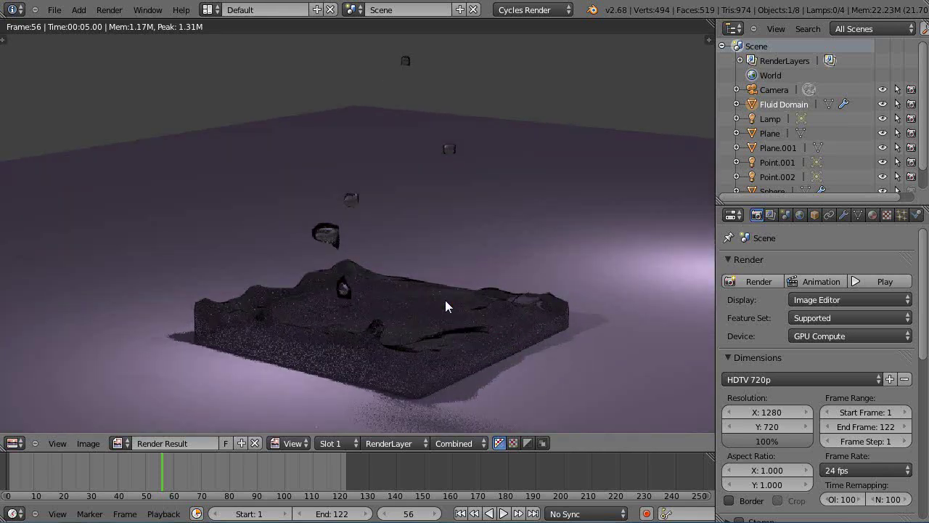
scroll(445, 299, "up", 2)
middle_click_drag(443, 313, 450, 300)
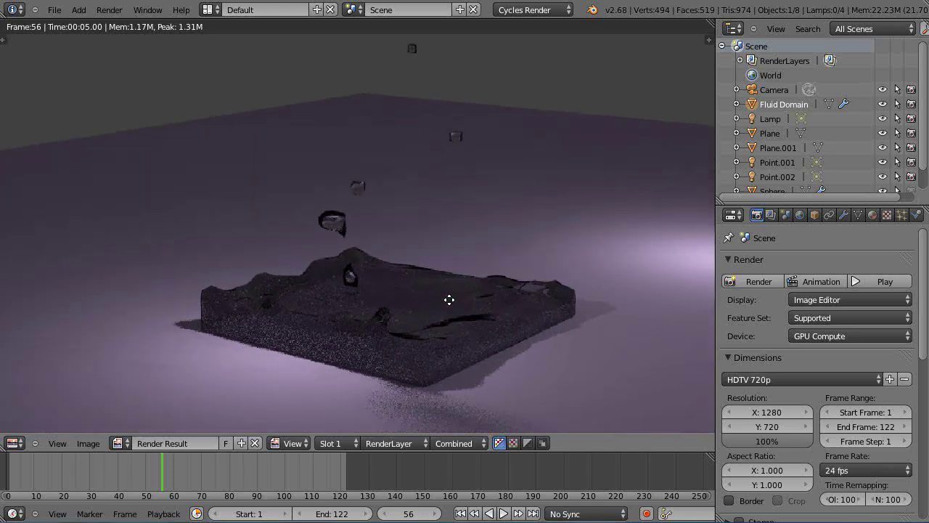